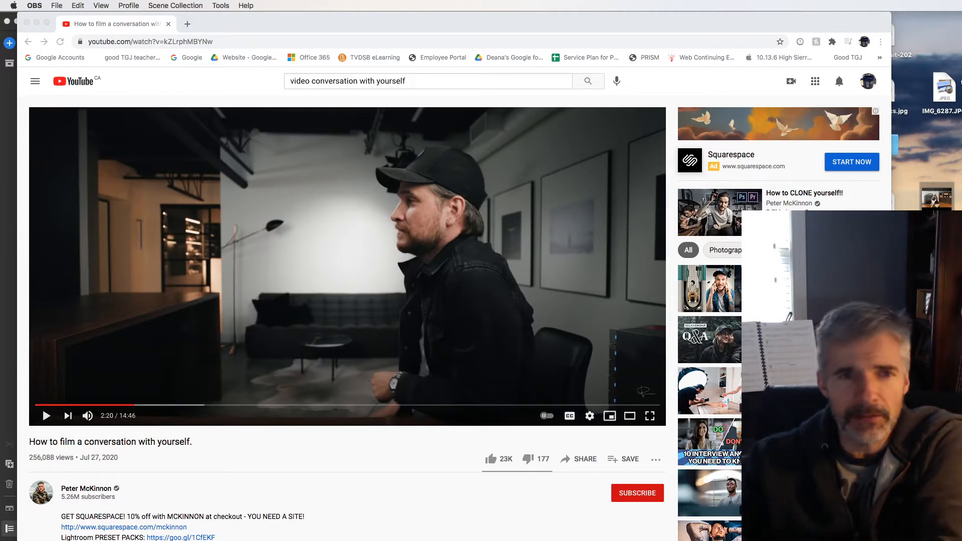
# Play the YouTube example of a conversation filmed with yourself from 2:20 and pause it at about 2:34
pyautogui.click(672, 25)
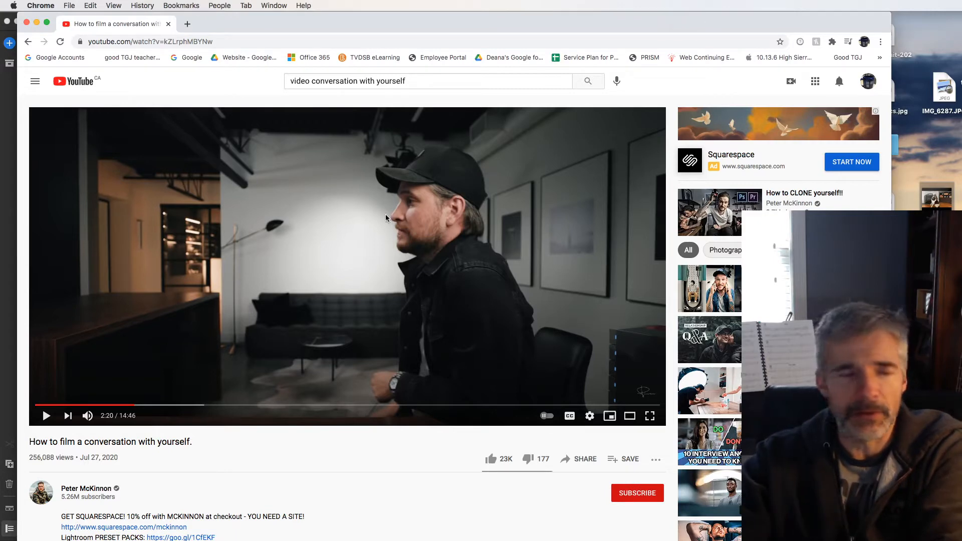
pyautogui.click(45, 416)
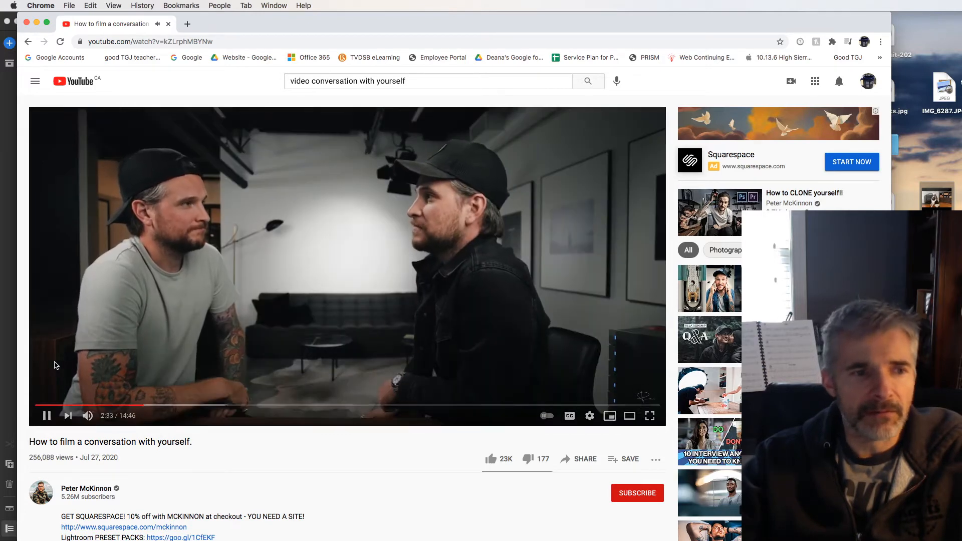
pyautogui.click(45, 418)
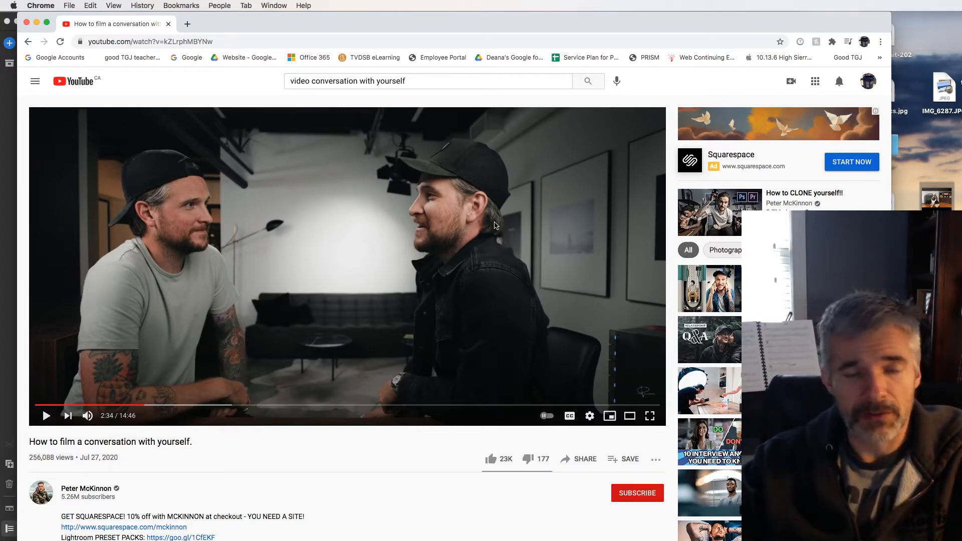
# Switch to Premiere Rush and review the opening seconds of the dog clip, keeping its original frame position
pyautogui.press('super+Tab')
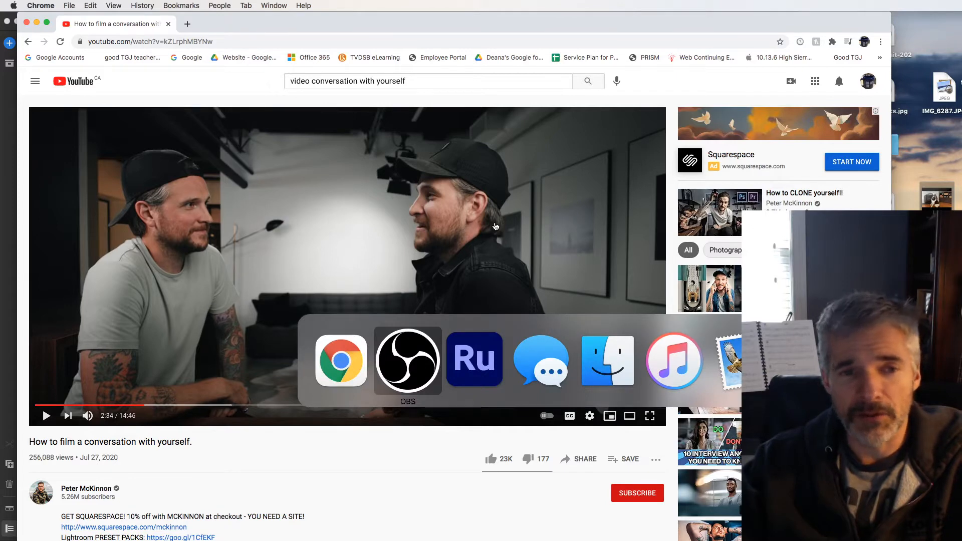
pyautogui.press('super+Tab')
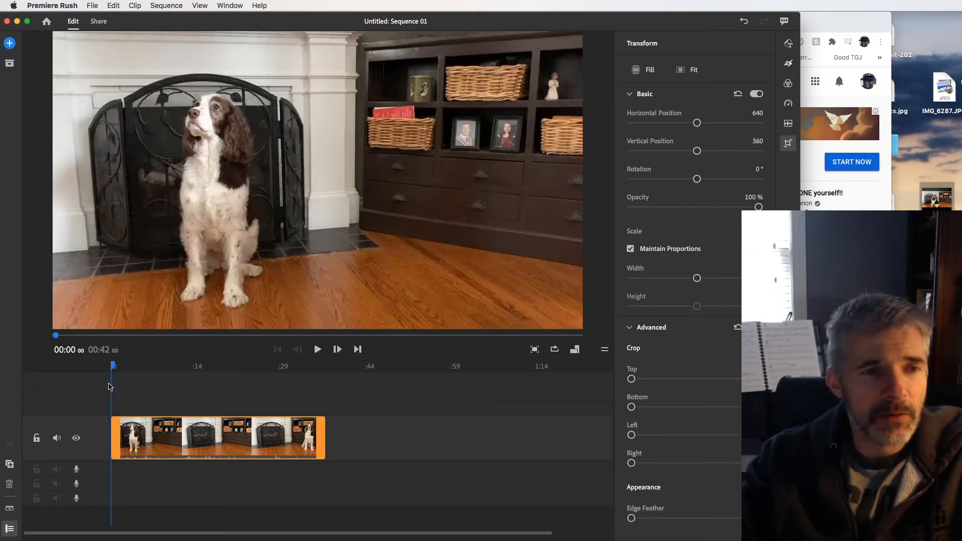
pyautogui.moveTo(113, 370); pyautogui.dragTo(119, 368)
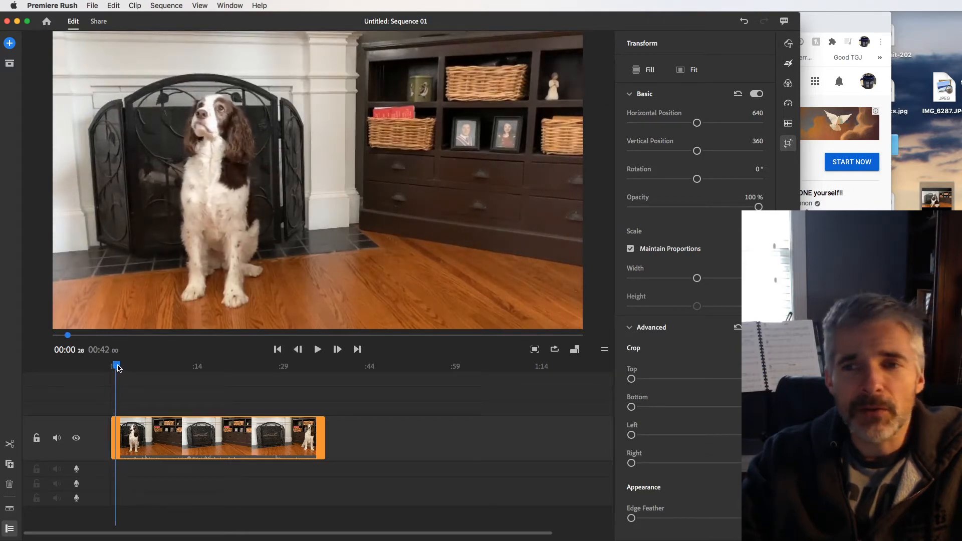
pyautogui.moveTo(381, 168); pyautogui.dragTo(384, 168)
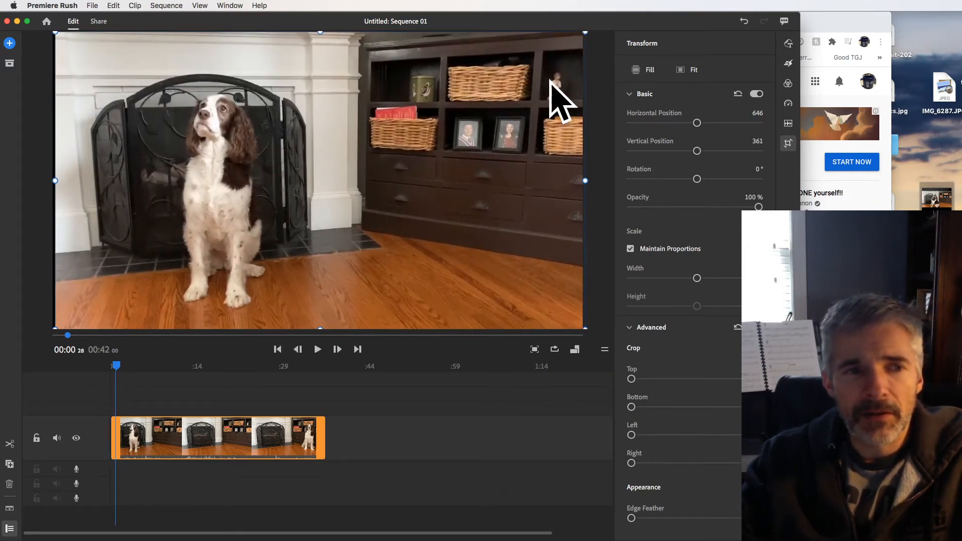
pyautogui.press('super+z')
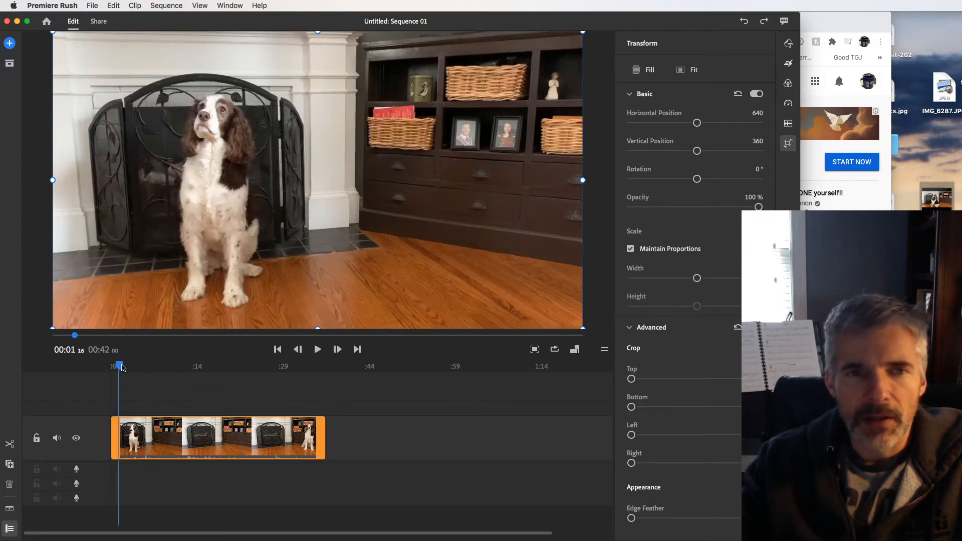
pyautogui.moveTo(118, 367); pyautogui.dragTo(116, 368)
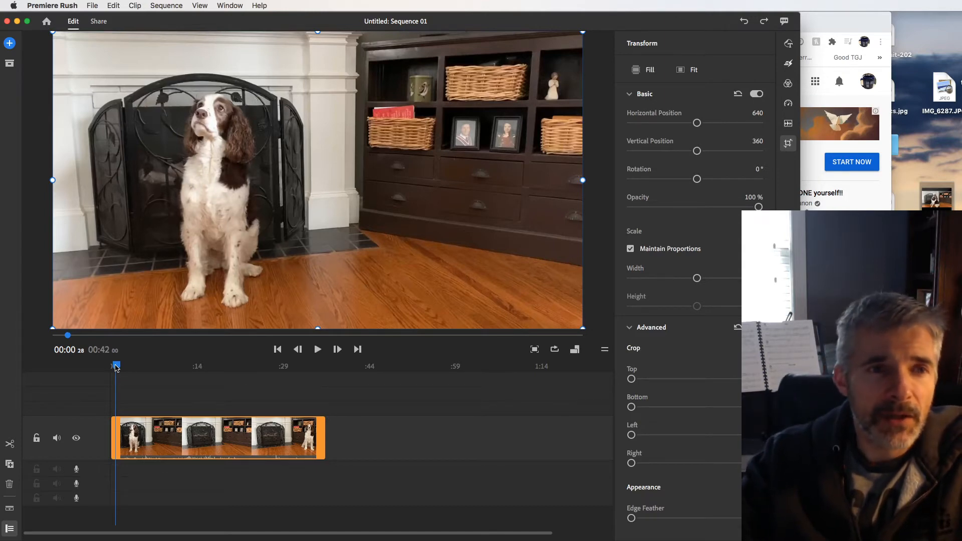
# Split the dog clip at about 11 seconds and trim the second part to start where the dog sits by the shelves
pyautogui.moveTo(116, 367); pyautogui.dragTo(178, 380)
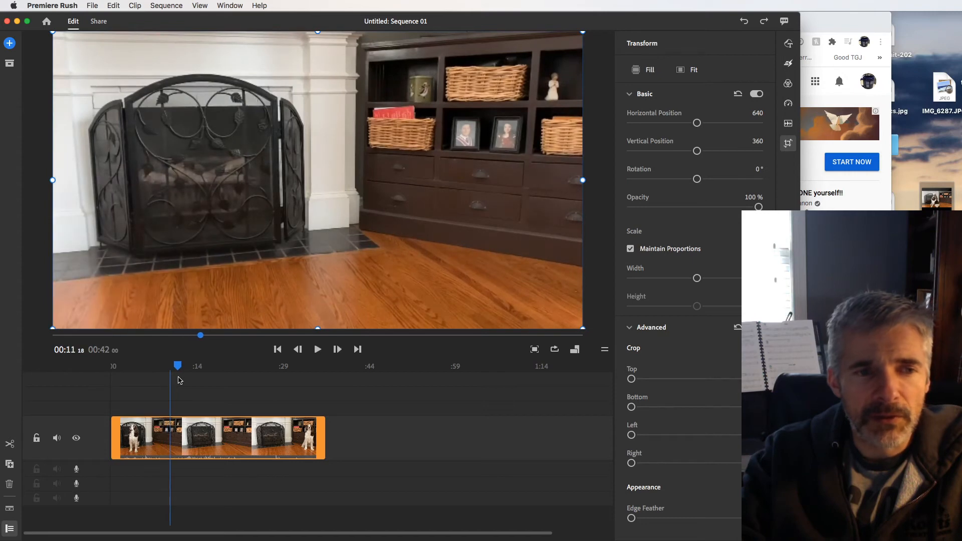
pyautogui.click(10, 446)
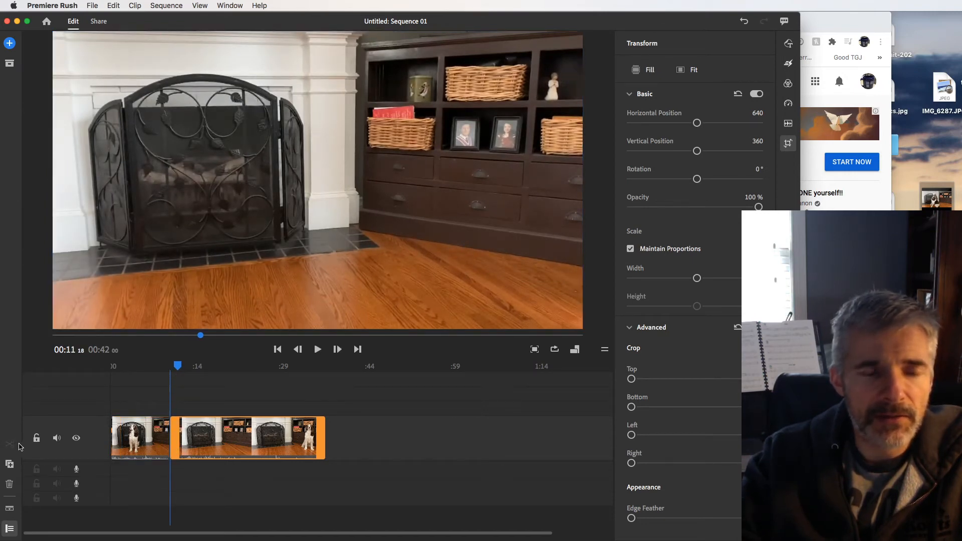
pyautogui.click(196, 366)
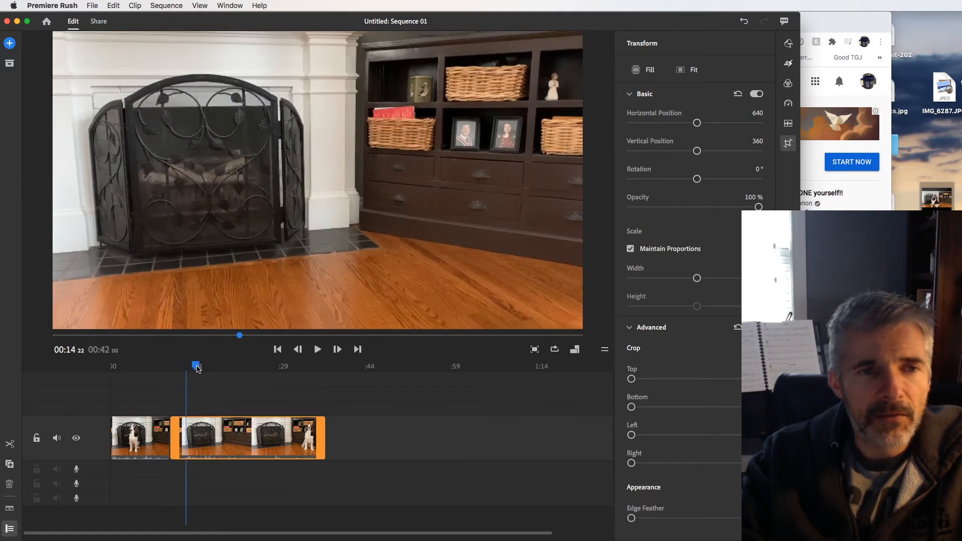
pyautogui.moveTo(196, 369); pyautogui.dragTo(256, 378)
pyautogui.moveTo(176, 432); pyautogui.dragTo(237, 430)
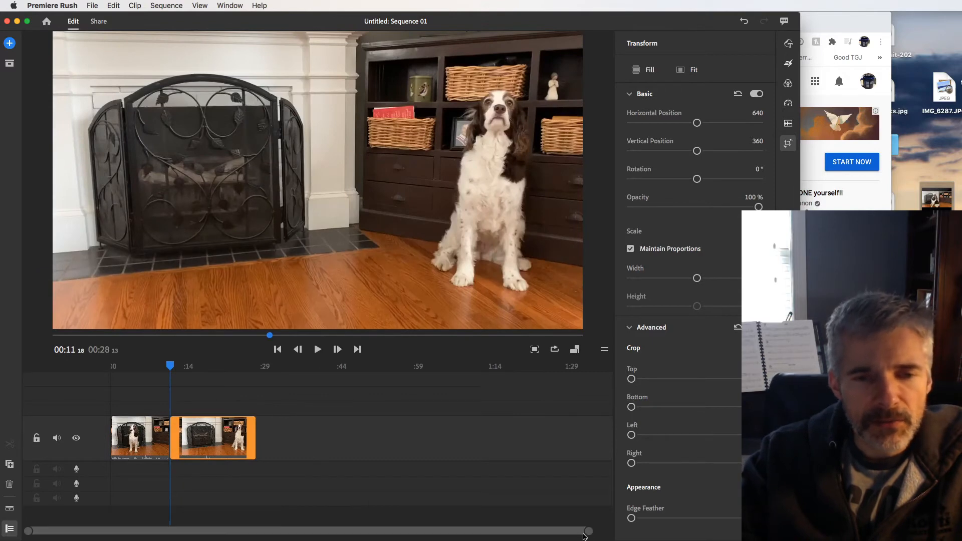
# Enlarge the timeline scale and place the second clip on the track above the first, starting at about 11 seconds
pyautogui.moveTo(588, 532); pyautogui.dragTo(381, 531)
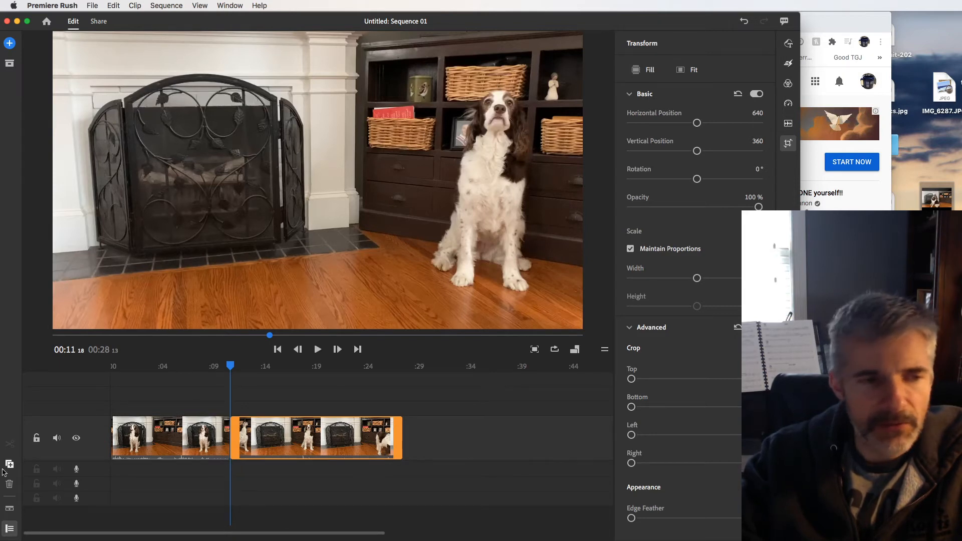
pyautogui.click(9, 529)
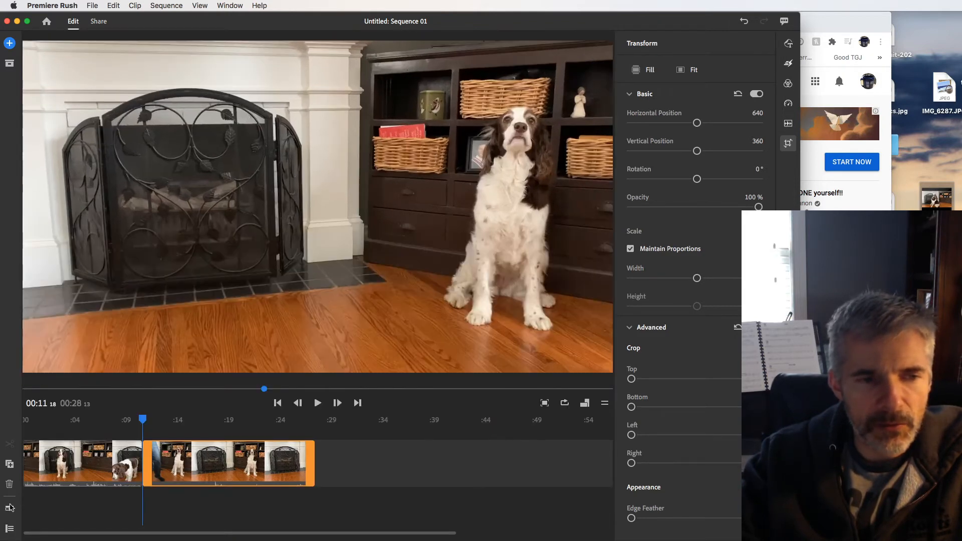
pyautogui.click(9, 529)
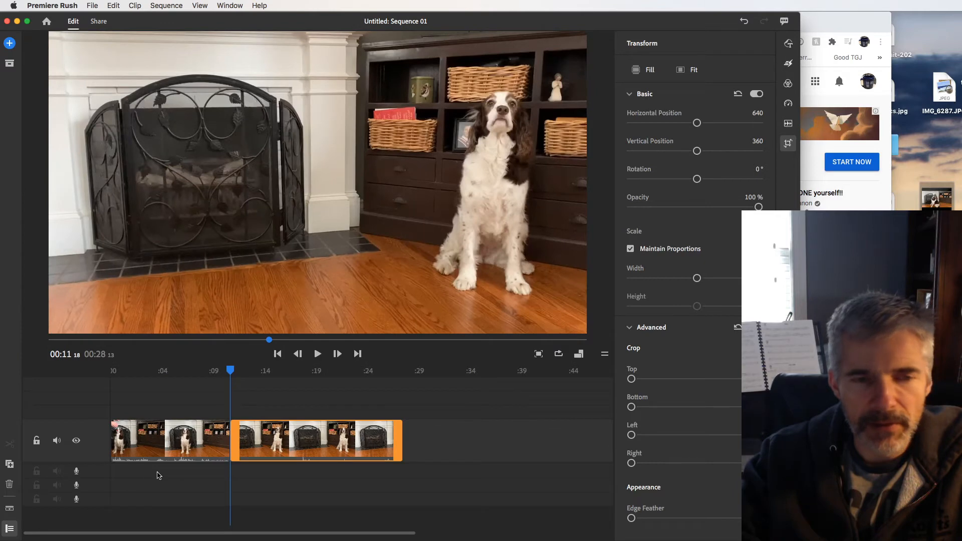
pyautogui.moveTo(330, 451); pyautogui.dragTo(204, 410)
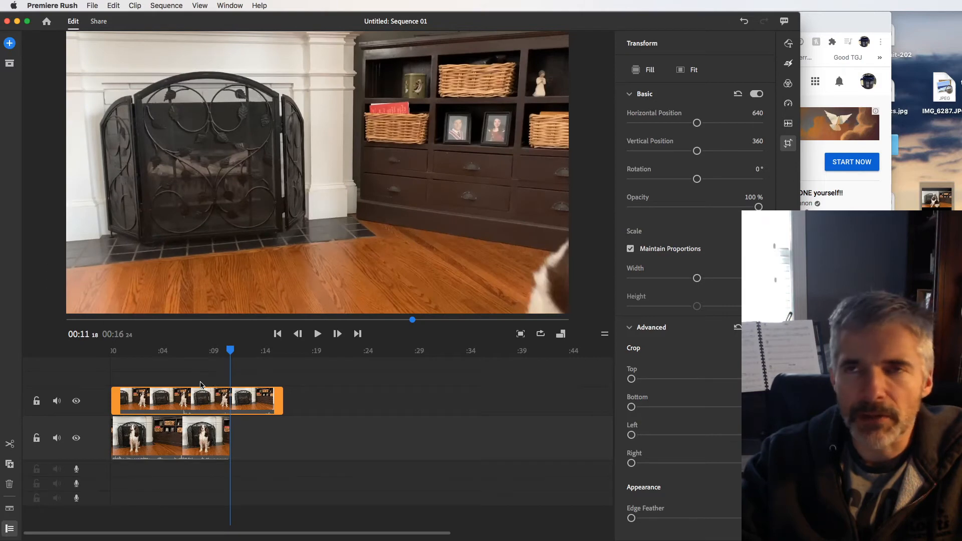
pyautogui.moveTo(213, 401); pyautogui.dragTo(292, 413)
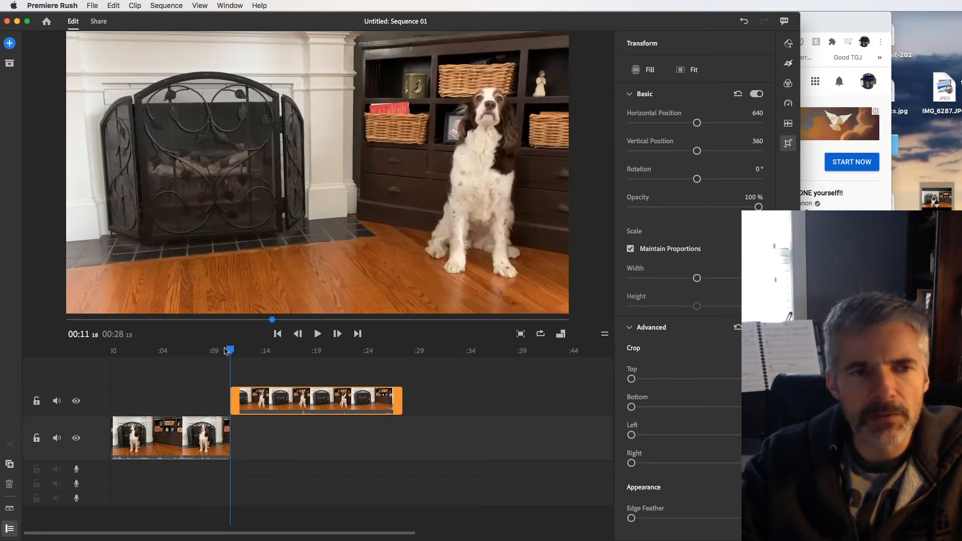
# Try rotating the upper clip to 21°, scaling it to about half size, and moving it to horizontal position 339, vertical position 235
pyautogui.moveTo(232, 351); pyautogui.dragTo(302, 357)
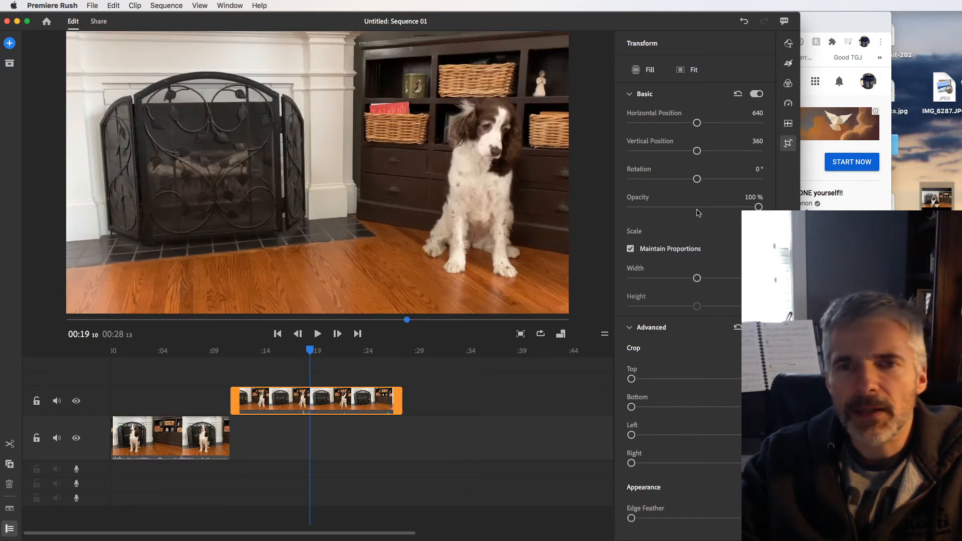
pyautogui.click(788, 144)
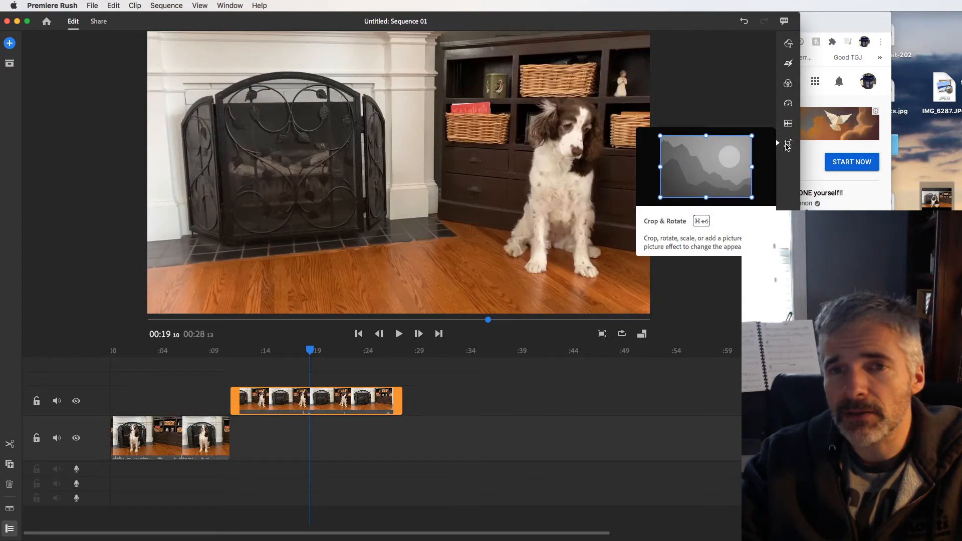
pyautogui.click(788, 144)
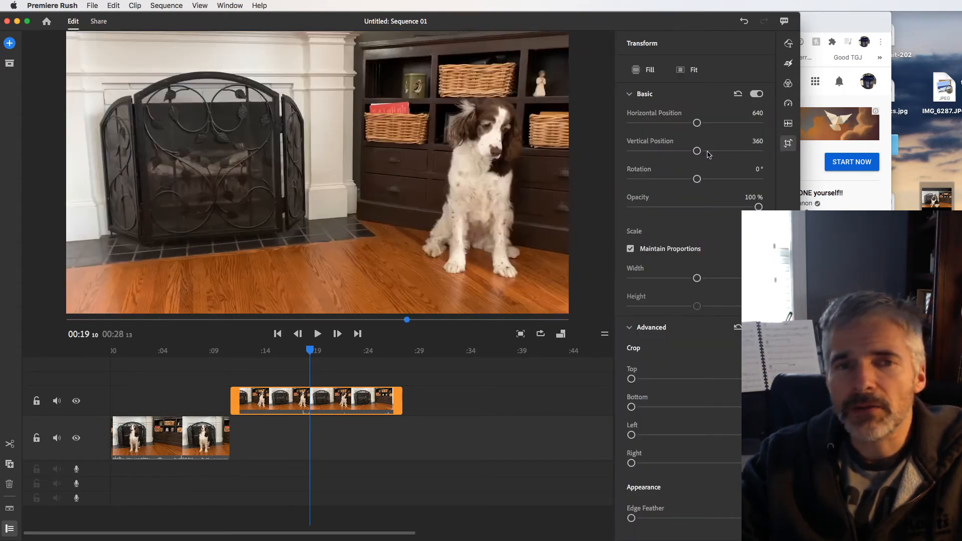
pyautogui.moveTo(696, 180)
pyautogui.mouseDown()
pyautogui.moveTo(757, 179)
pyautogui.moveTo(703, 179)
pyautogui.mouseUp()
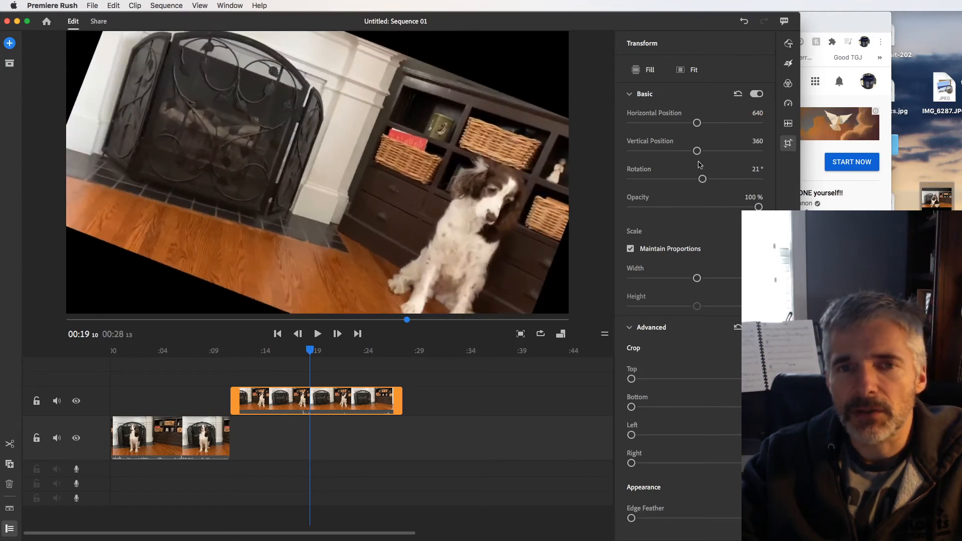
pyautogui.moveTo(697, 278); pyautogui.dragTo(661, 278)
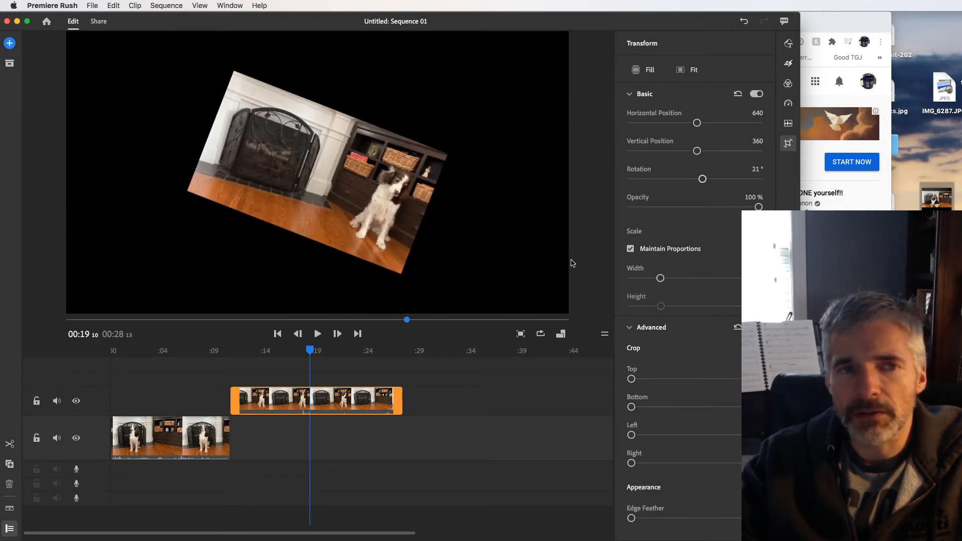
pyautogui.moveTo(382, 194); pyautogui.dragTo(269, 148)
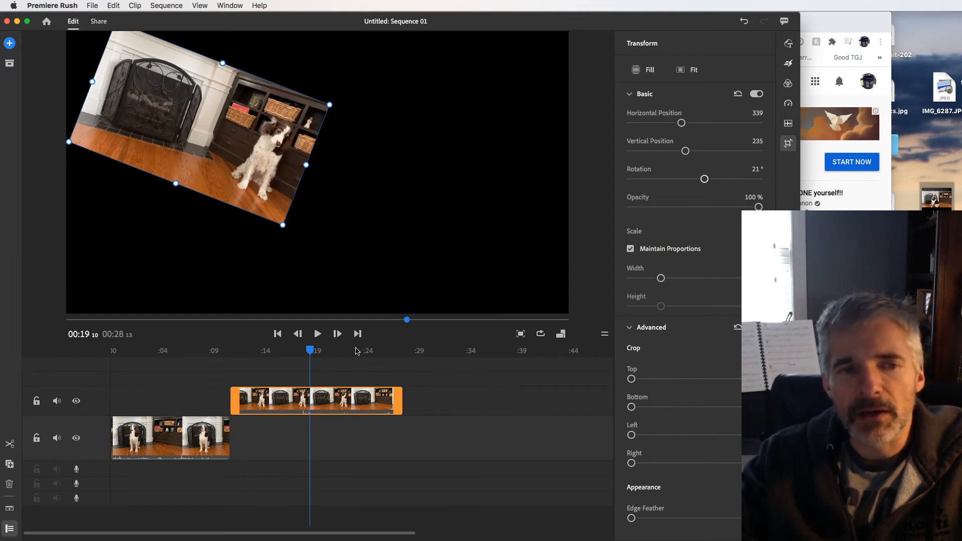
# Try overlapping the shrunken upper clip with the lower clip and preview the picture-in-picture at about 7 seconds
pyautogui.moveTo(331, 406); pyautogui.dragTo(230, 409)
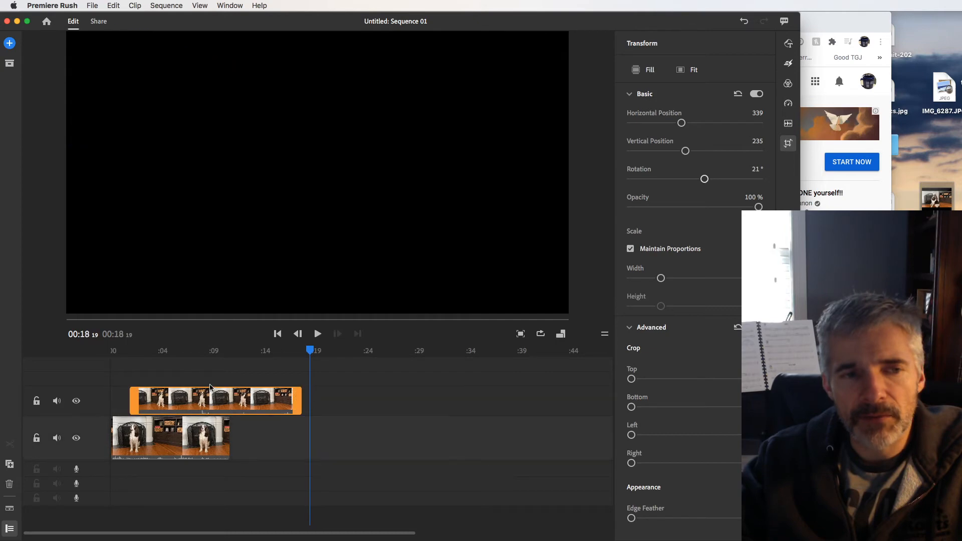
pyautogui.click(188, 351)
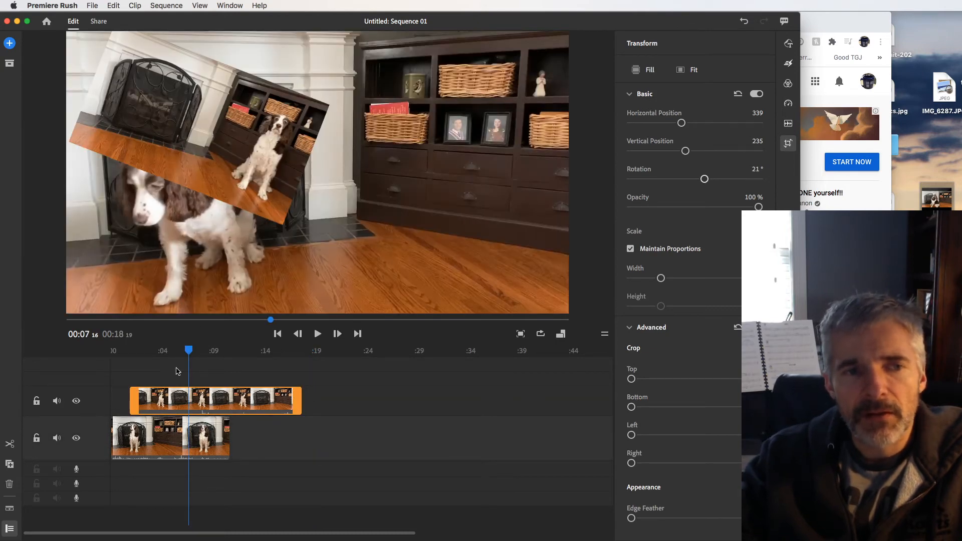
pyautogui.moveTo(189, 351)
pyautogui.mouseDown()
pyautogui.moveTo(205, 352)
pyautogui.moveTo(182, 351)
pyautogui.moveTo(204, 351)
pyautogui.moveTo(194, 349)
pyautogui.mouseUp()
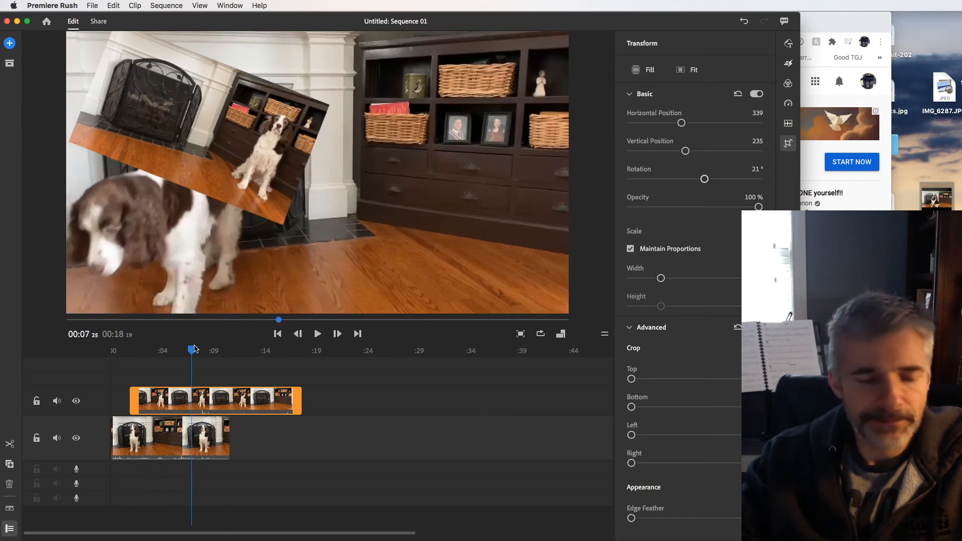
# Undo the upper clip's timeline move and its position, scale and rotation changes
pyautogui.press('super+z')
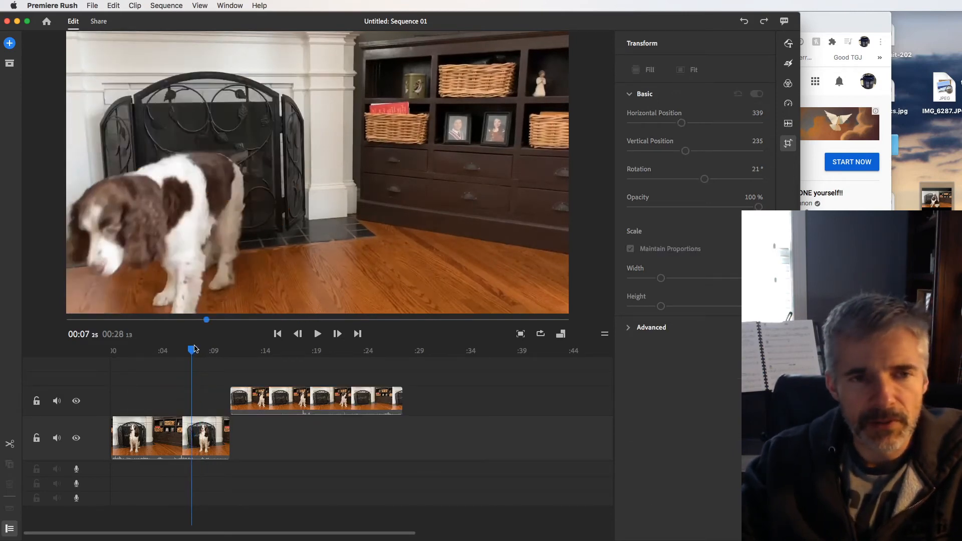
pyautogui.click(303, 351)
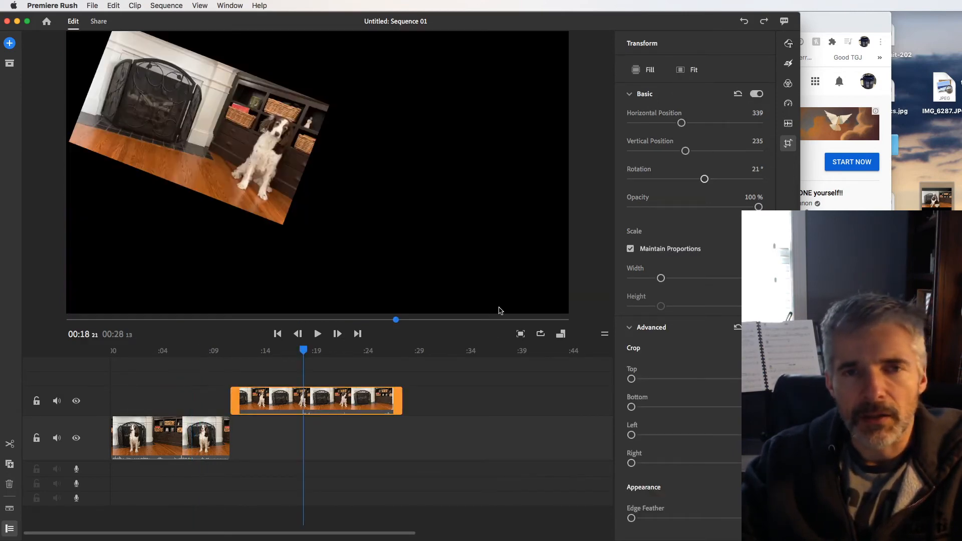
pyautogui.press('super+z')
pyautogui.press('super+z')
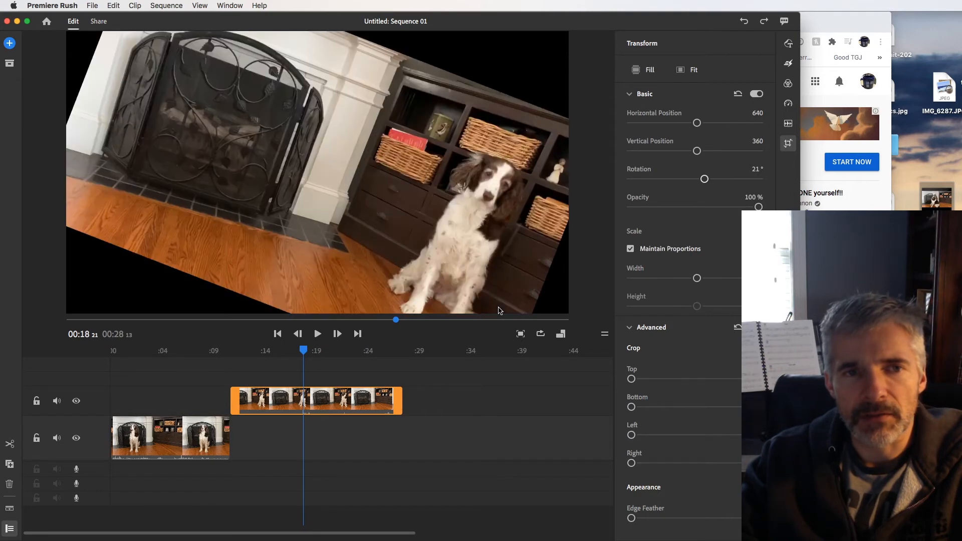
pyautogui.press('super+z')
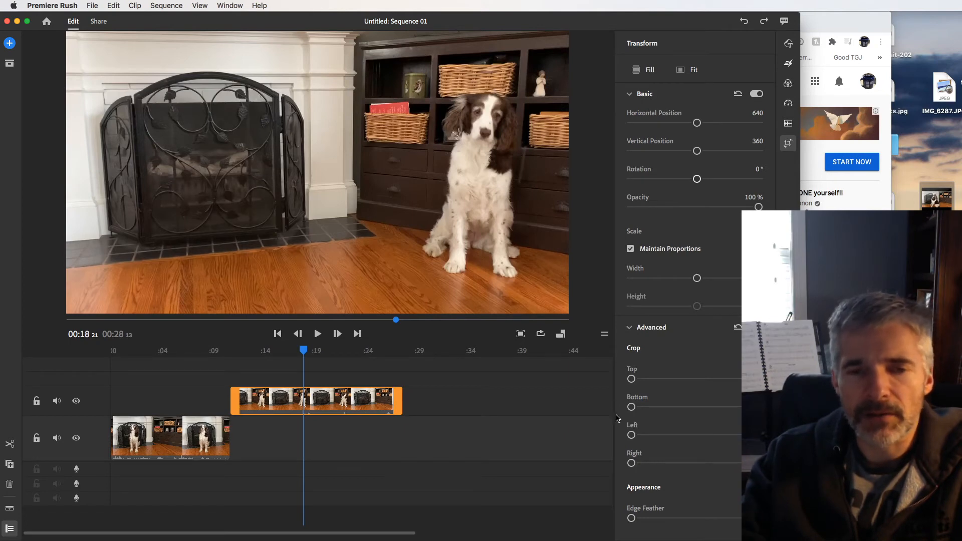
# Crop the left half of the upper clip and move it to the sequence start, directly above the lower clip
pyautogui.moveTo(633, 436); pyautogui.dragTo(697, 440)
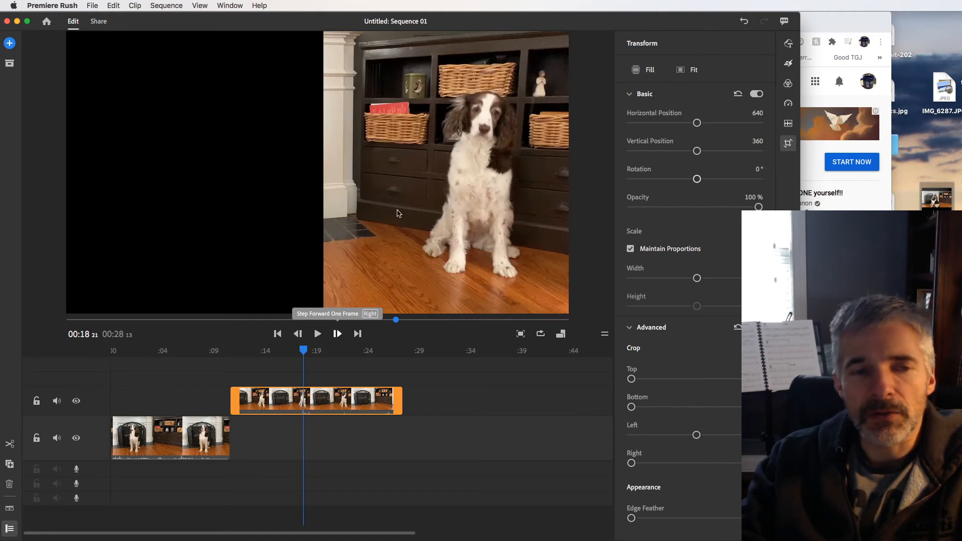
pyautogui.moveTo(331, 407); pyautogui.dragTo(185, 405)
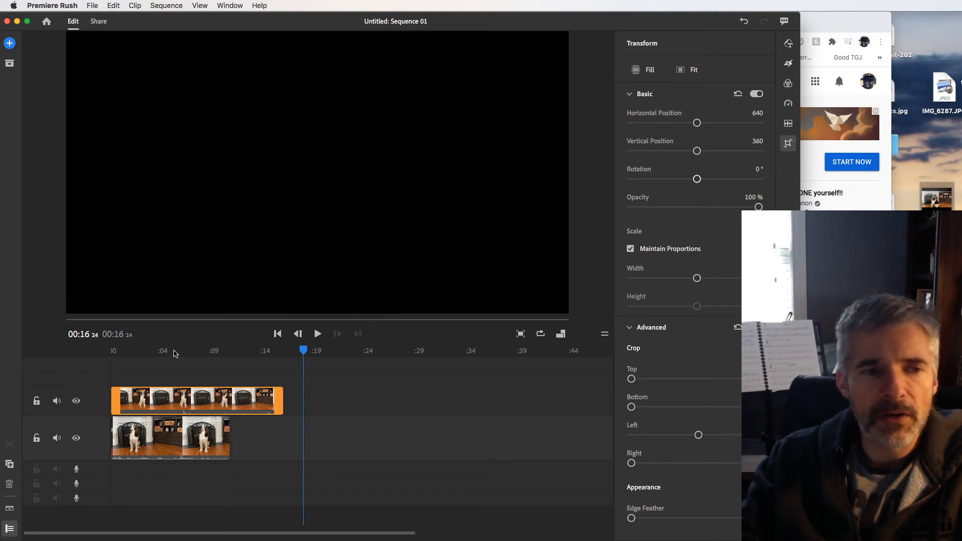
pyautogui.click(177, 351)
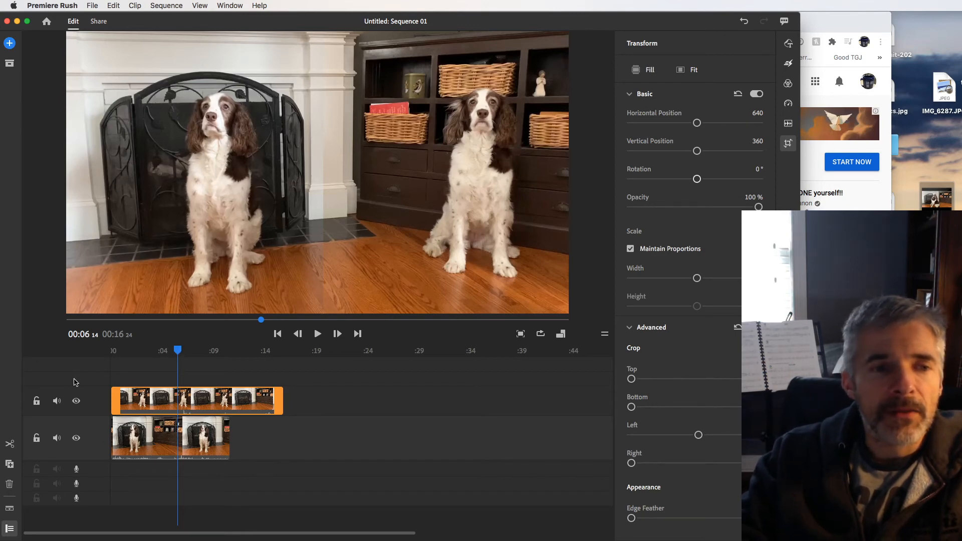
# Find where both dogs leave the frame and trim about 21 frames from the start of the upper clip
pyautogui.moveTo(178, 352); pyautogui.dragTo(213, 368)
pyautogui.moveTo(138, 399); pyautogui.dragTo(132, 400)
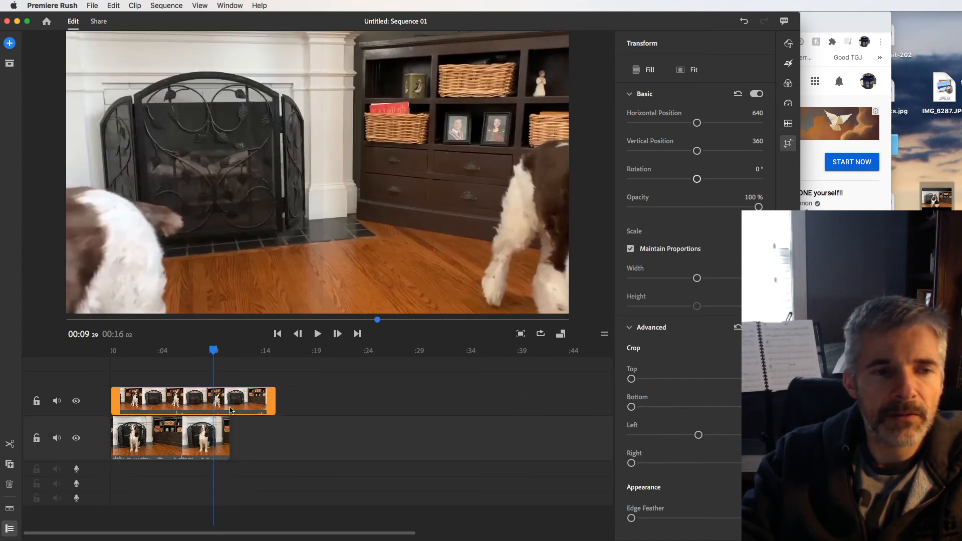
# Trim the end of the upper clip so it lines up with the end of the lower clip
pyautogui.moveTo(275, 403); pyautogui.dragTo(230, 404)
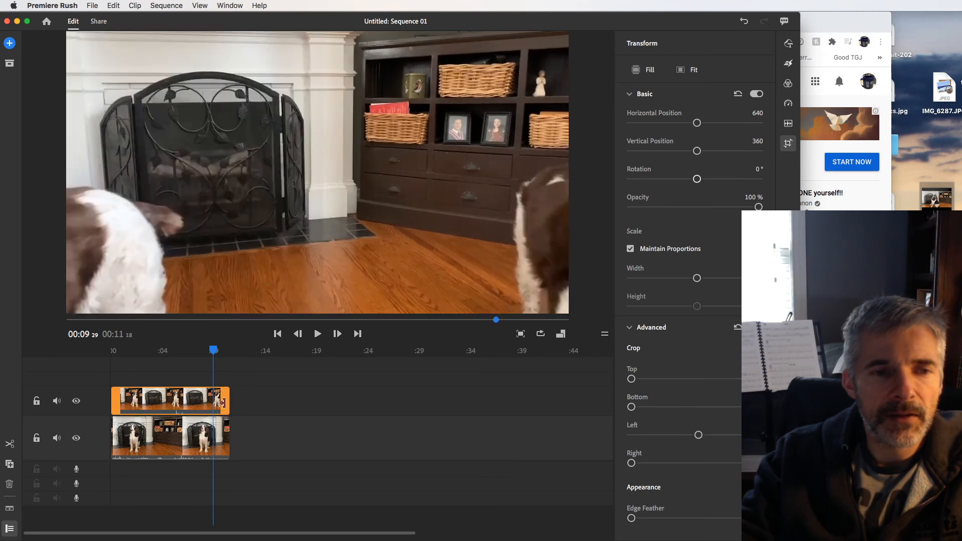
pyautogui.moveTo(411, 531); pyautogui.dragTo(300, 526)
pyautogui.moveTo(157, 535); pyautogui.dragTo(114, 534)
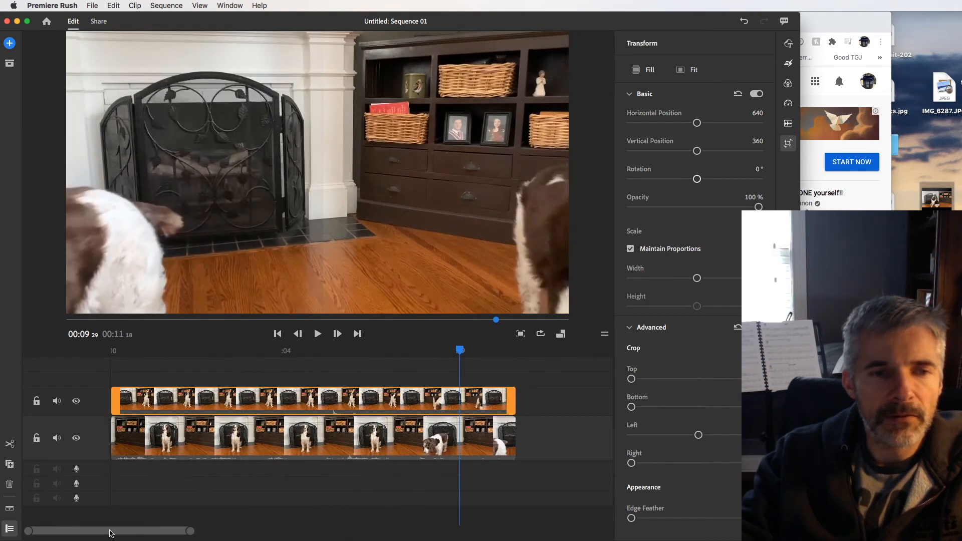
# Play the sequence from the start and stop at about 9 seconds 23 frames to review the clone effect
pyautogui.press('Home')
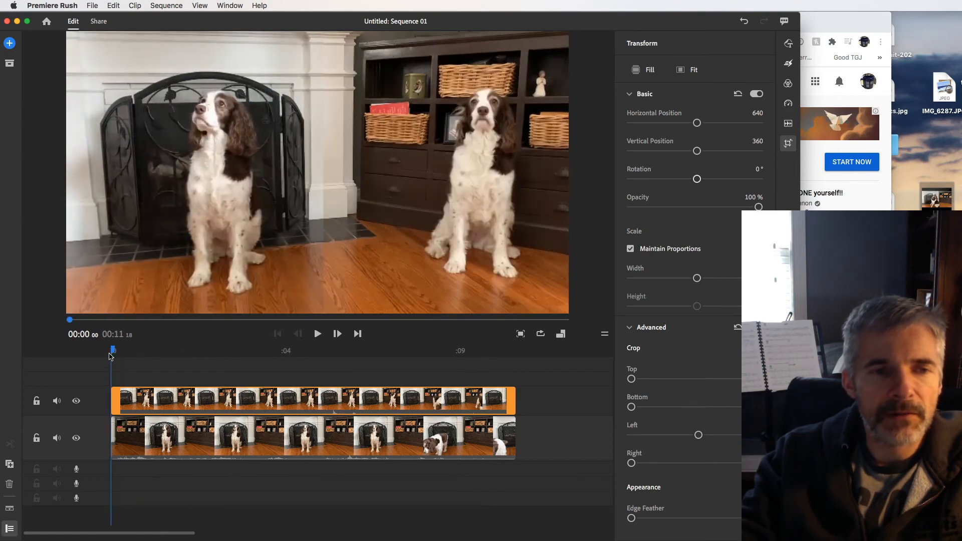
pyautogui.click(316, 335)
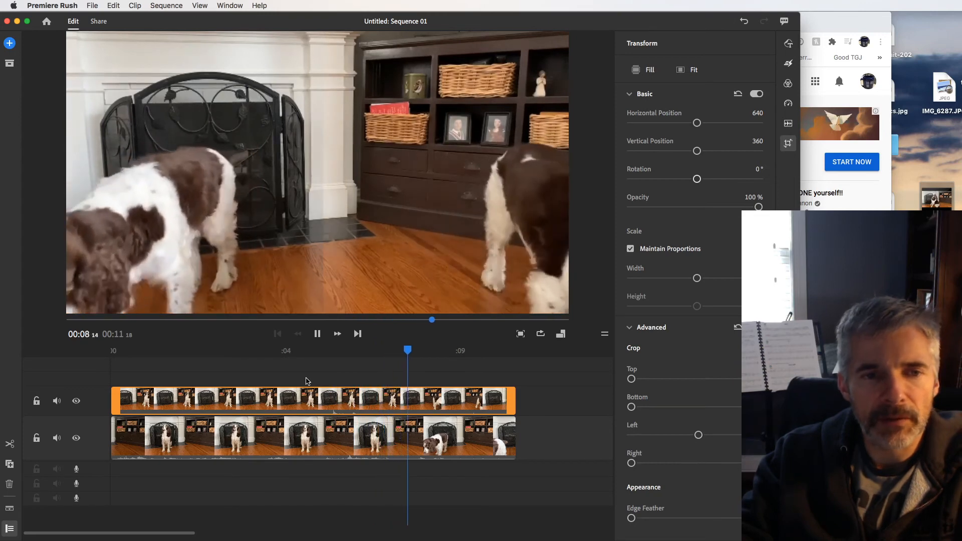
pyautogui.click(317, 333)
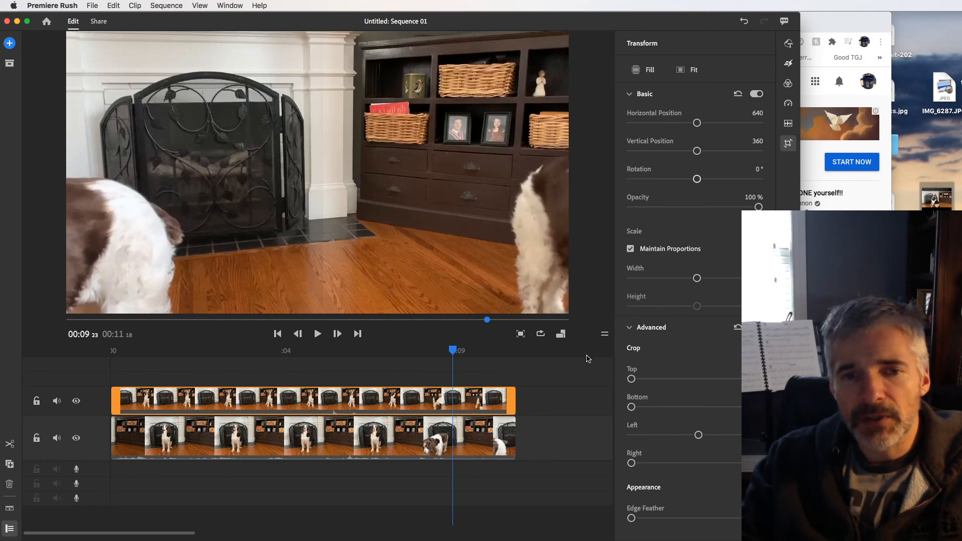
# Fine-tune the upper clip's left crop to cut slightly more, and check both dogs at about 6 seconds 22 frames
pyautogui.moveTo(698, 435); pyautogui.dragTo(695, 434)
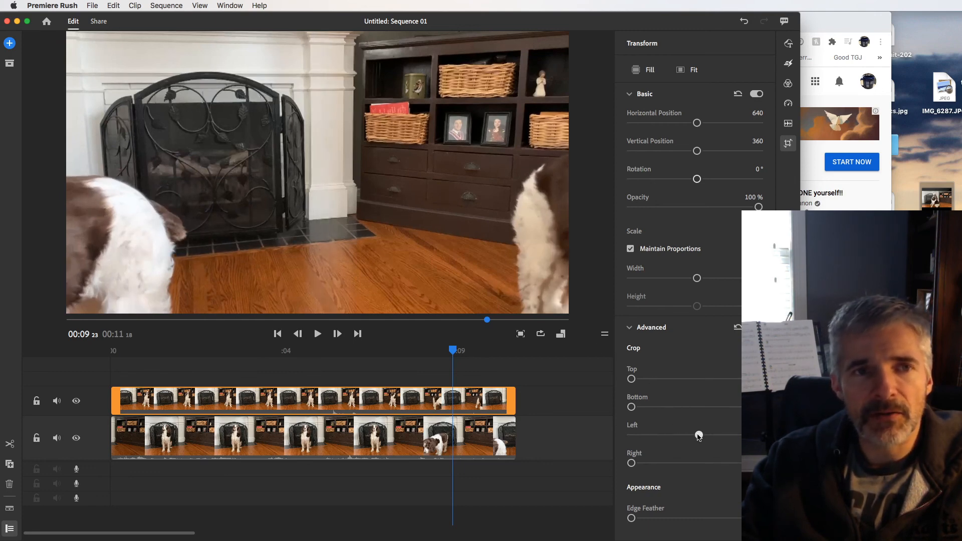
pyautogui.moveTo(702, 436); pyautogui.dragTo(703, 435)
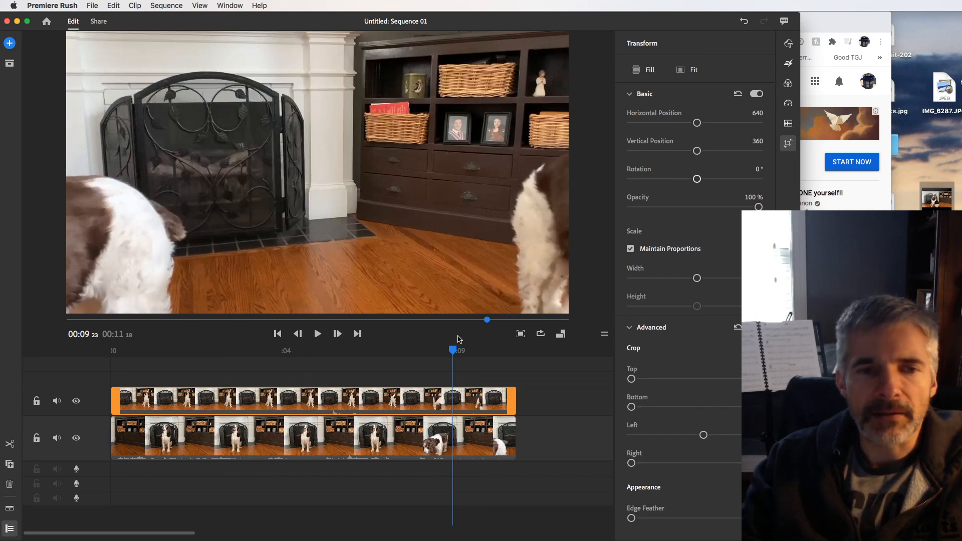
pyautogui.moveTo(447, 354); pyautogui.dragTo(347, 356)
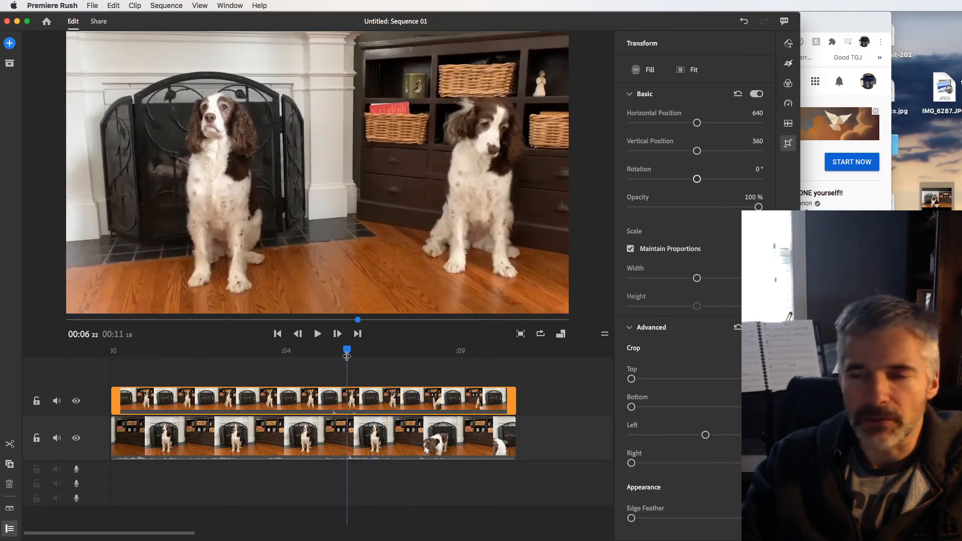